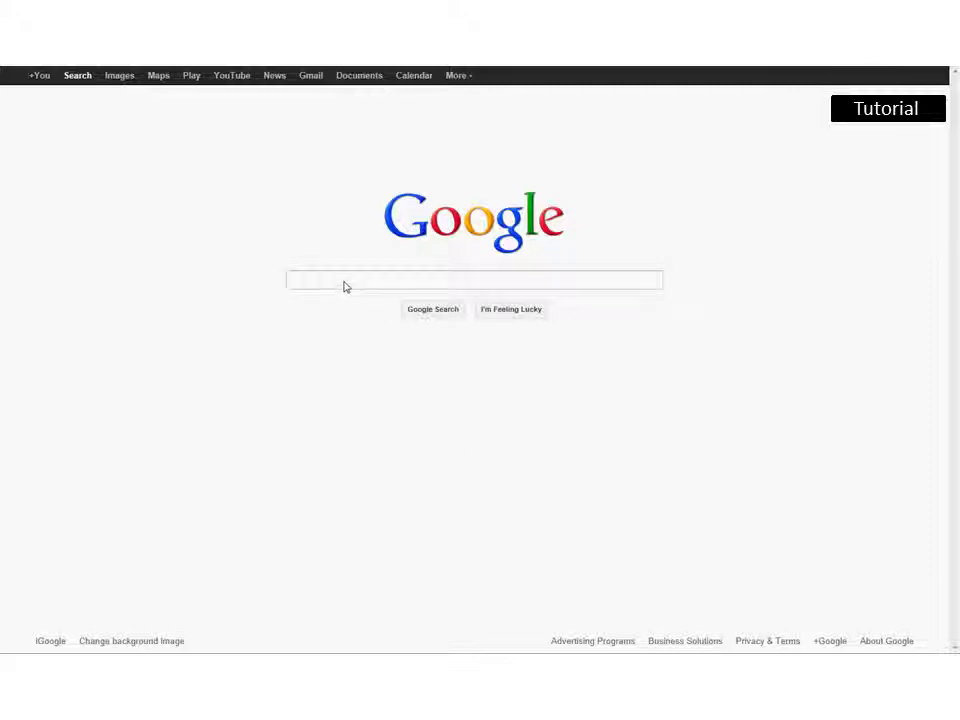
Step: Search Google for 'alamedacountyfair'
left_click(345, 286)
type("ala")
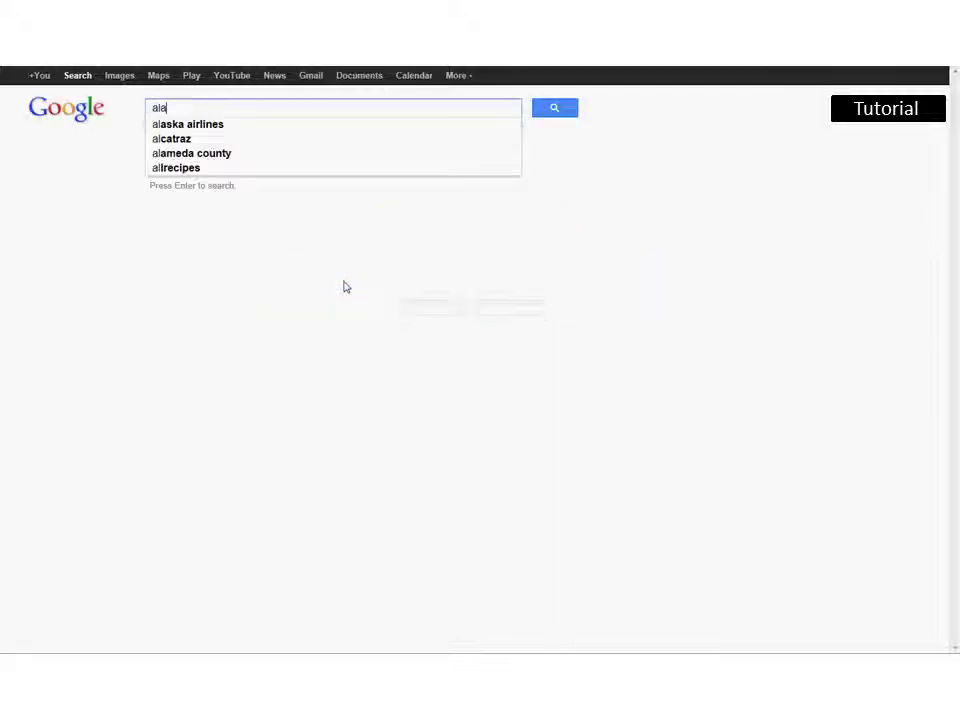
type("medacountyfair")
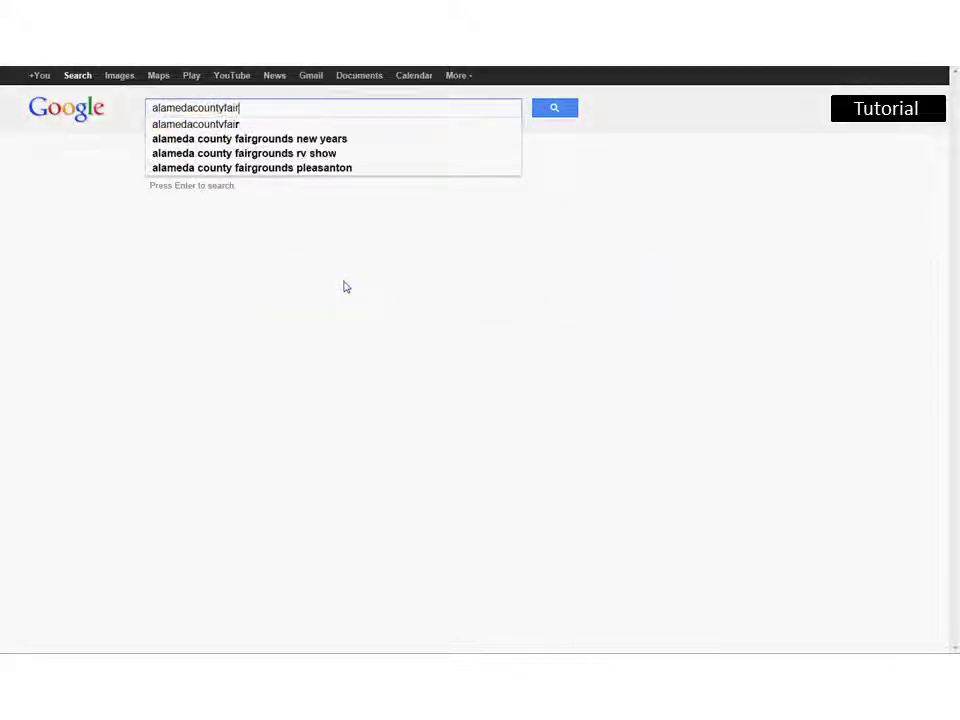
key("Return")
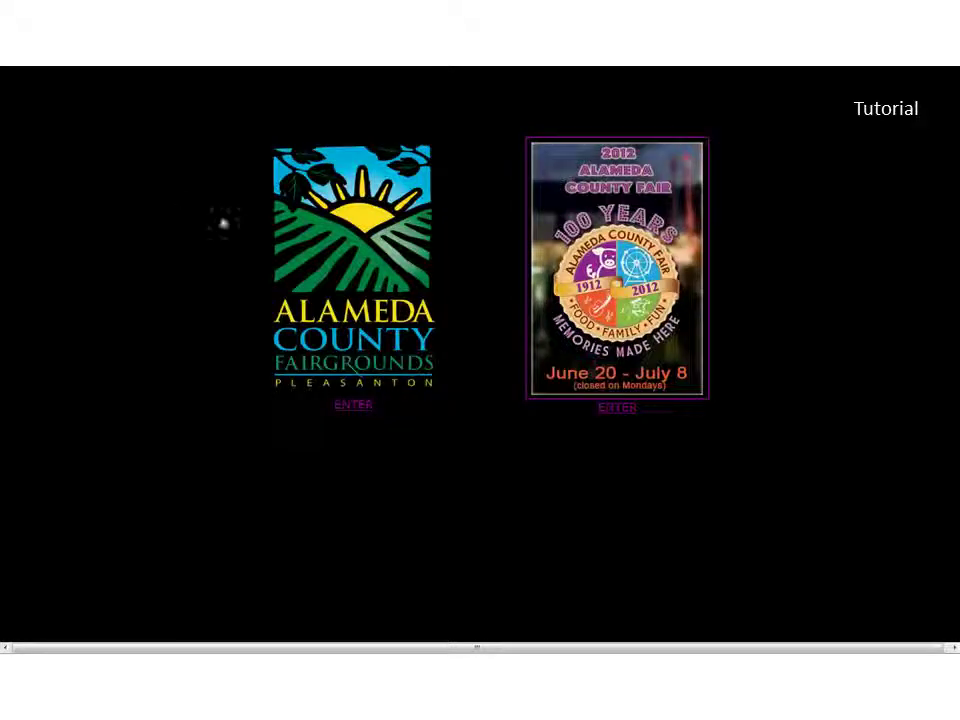
Step: Enter the 2012 fair site and open Competitive Adult Exhibits under Contests & Competitions
left_click(619, 414)
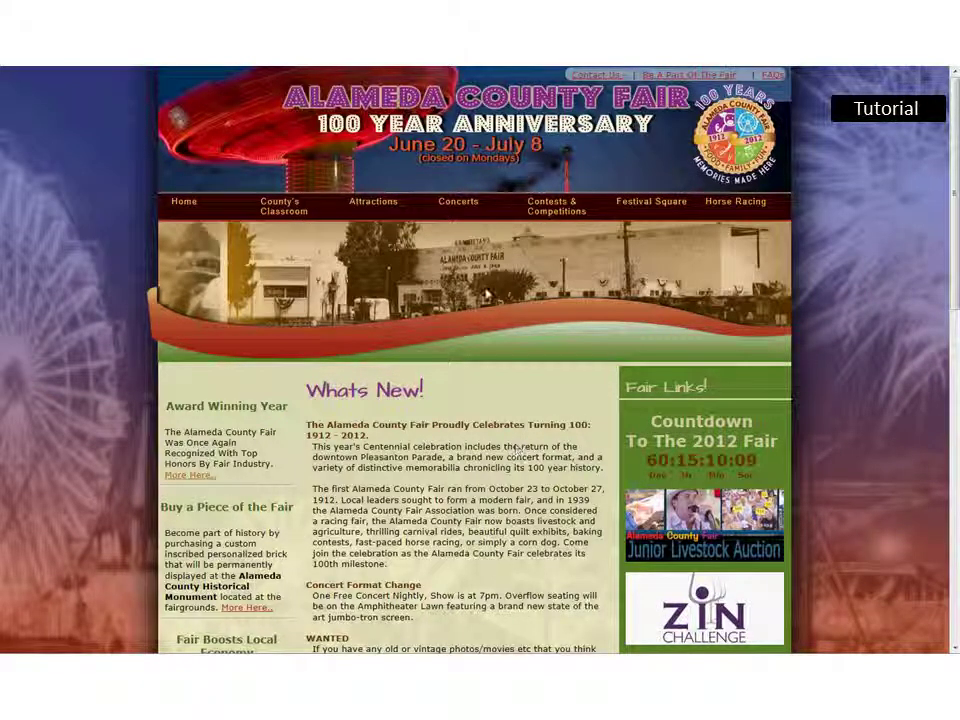
mouse_move(561, 212)
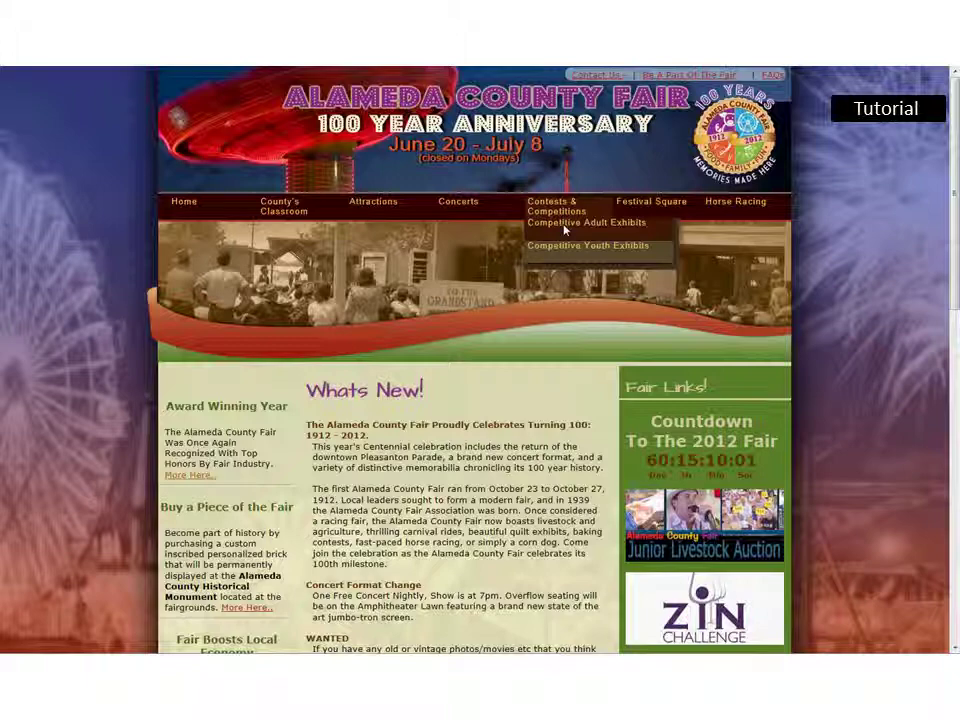
left_click(565, 226)
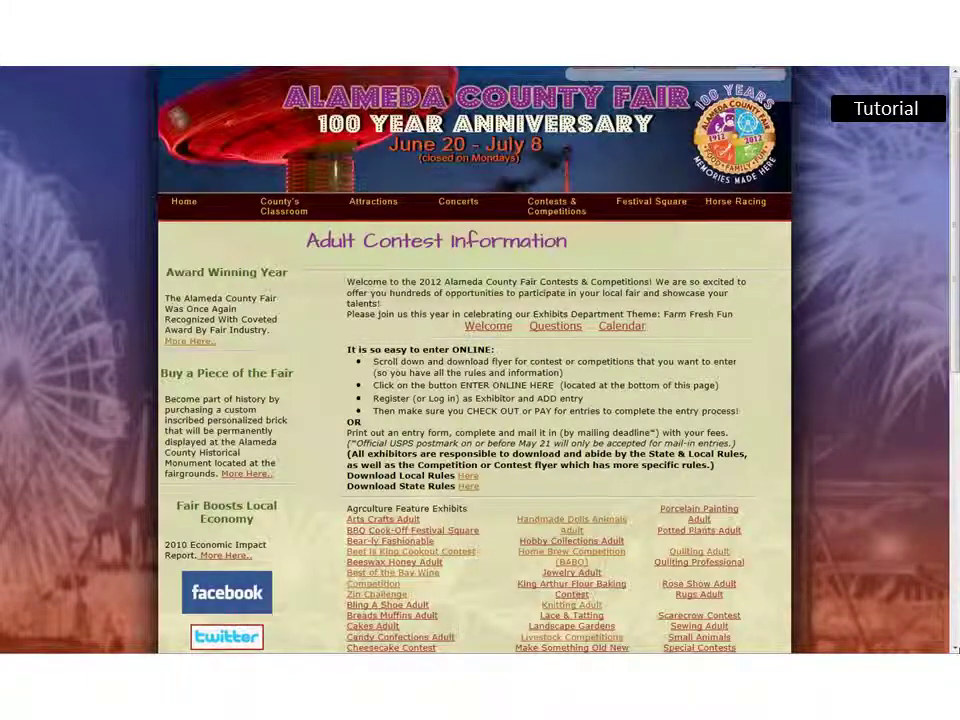
Step: Scroll down the Adult Contest Information page and open the Knitting Adult flyer PDF
scroll(474, 360, "down", 5)
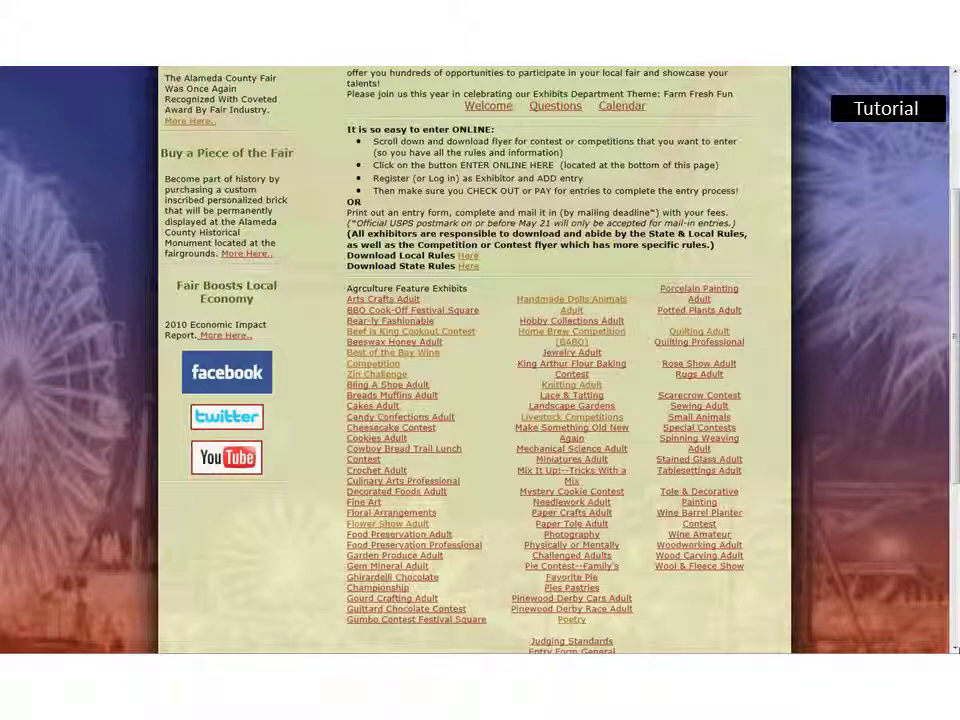
scroll(704, 472, "down", 2)
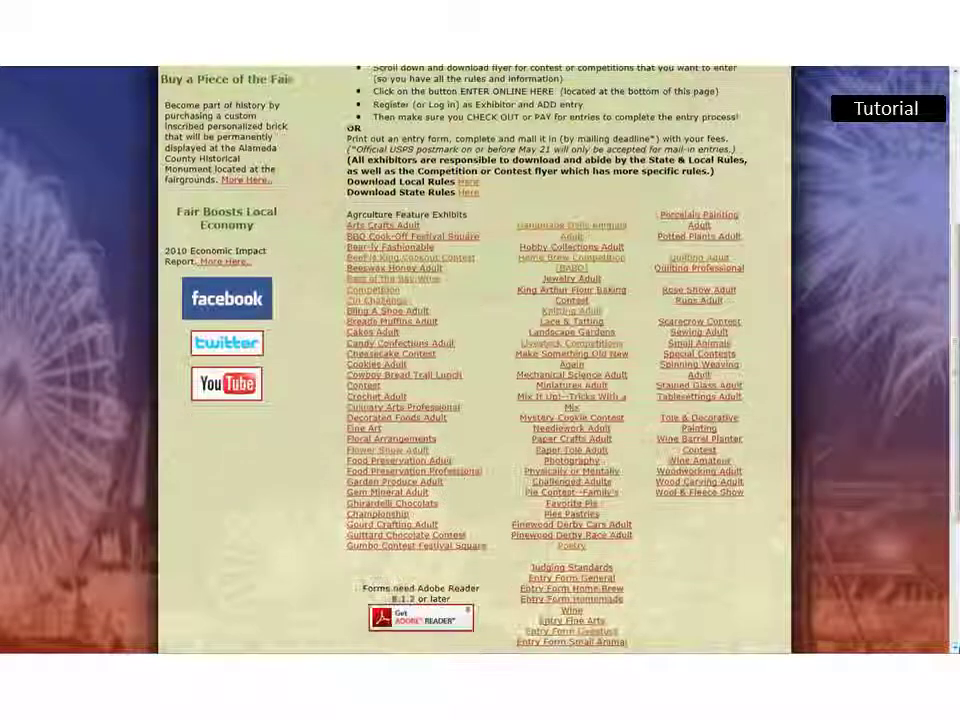
left_click(568, 316)
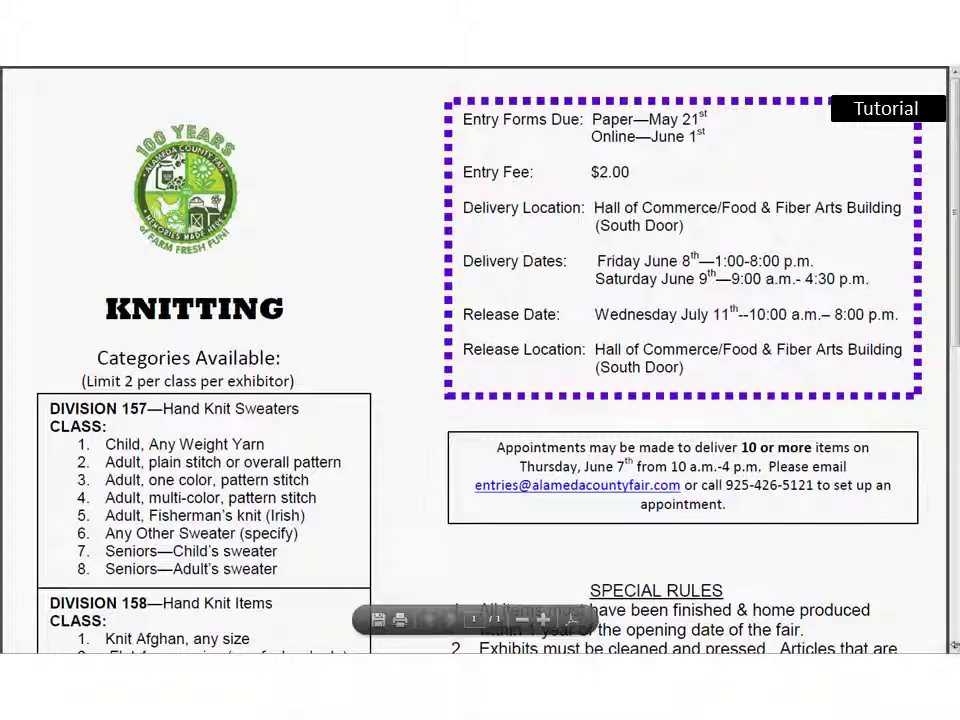
Step: Scroll through the Knitting flyer to review the Division 158 classes and special rules
scroll(480, 360, "down", 2)
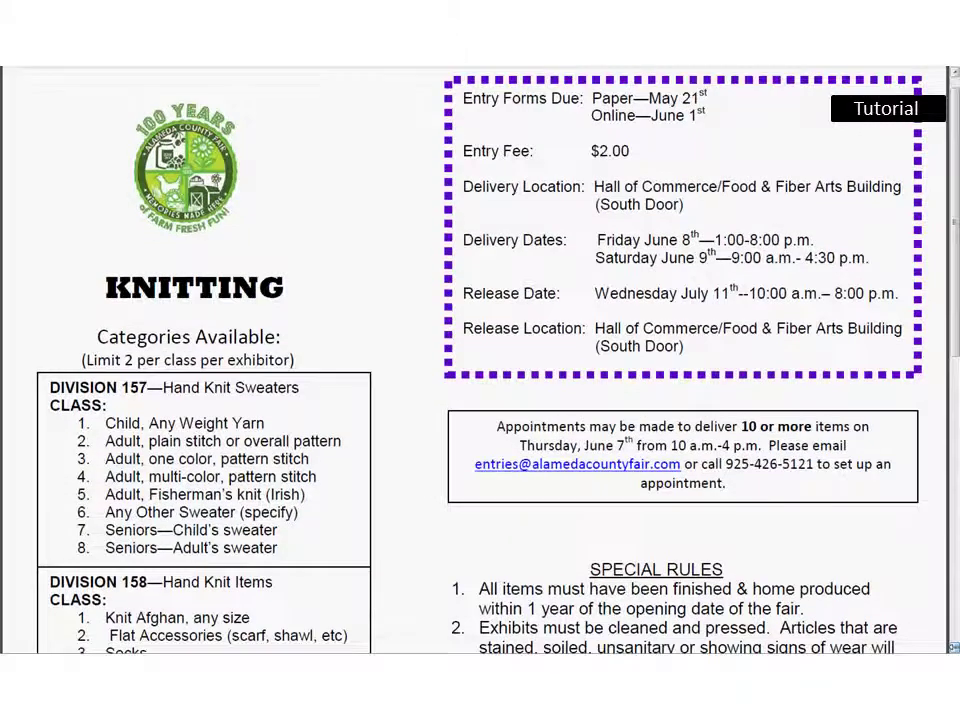
scroll(480, 360, "down", 4)
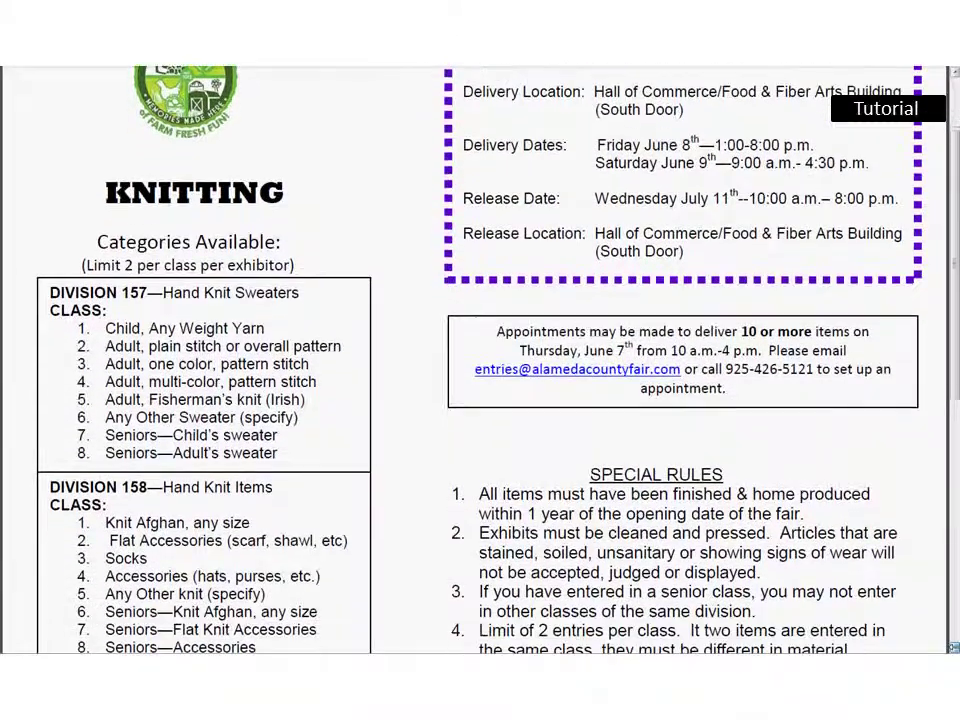
scroll(480, 360, "down", 5)
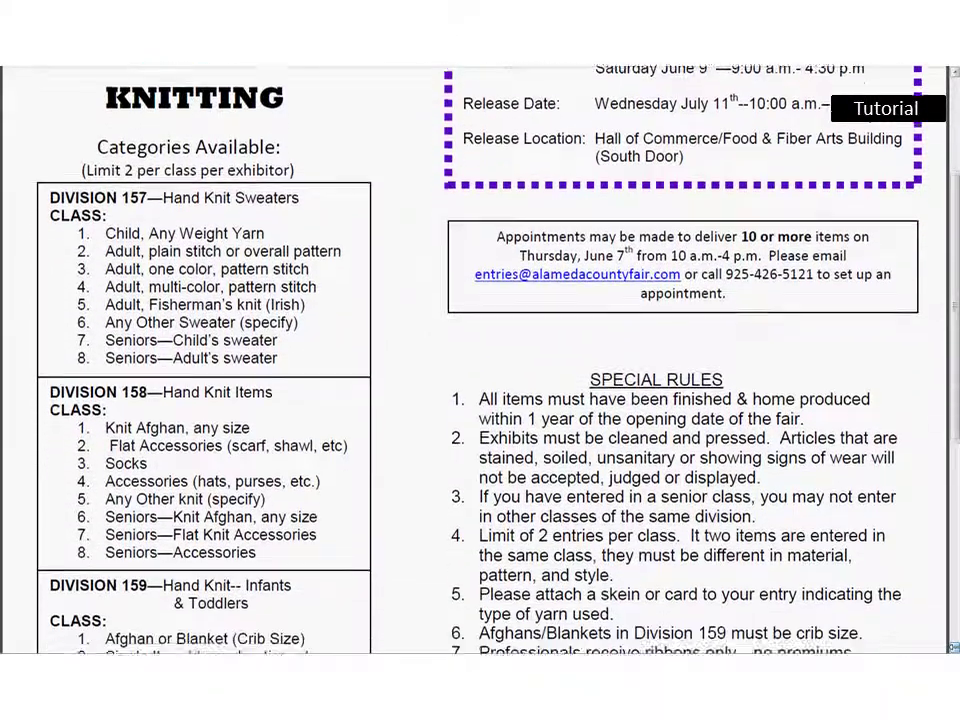
scroll(480, 360, "down", 2)
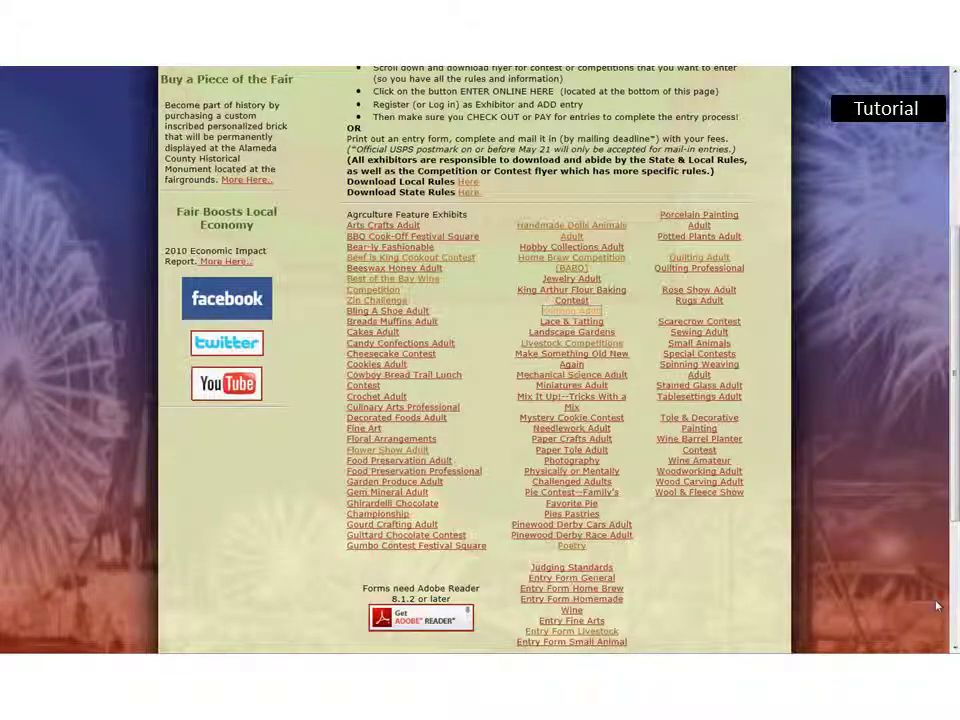
Step: Scroll to the bottom of the contest page and follow Enter Here to online entries
scroll(480, 360, "down", 2)
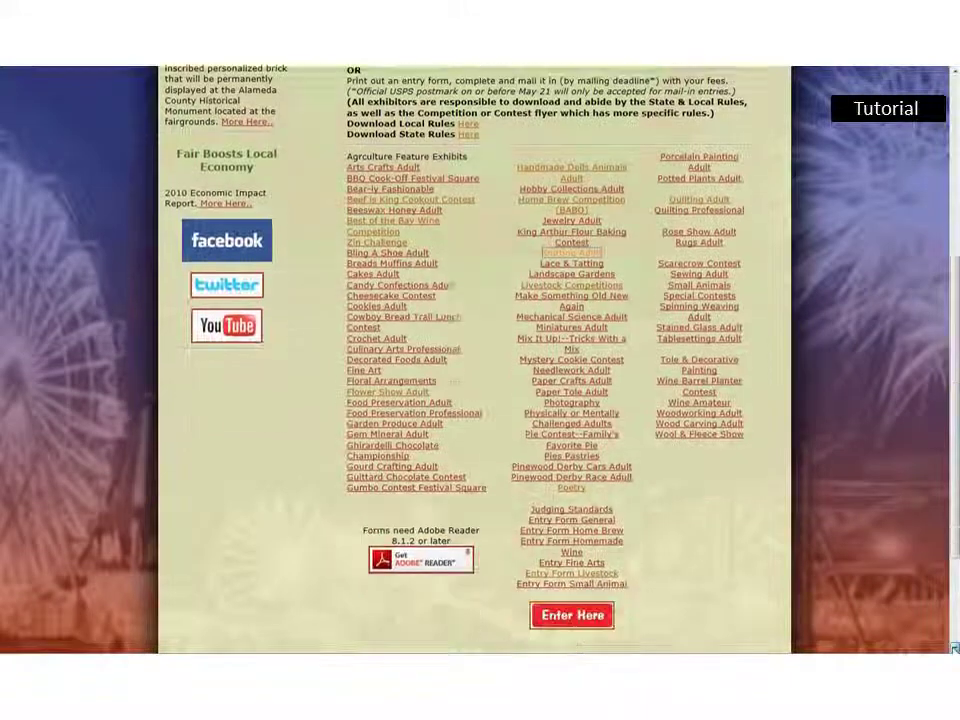
left_click(571, 601)
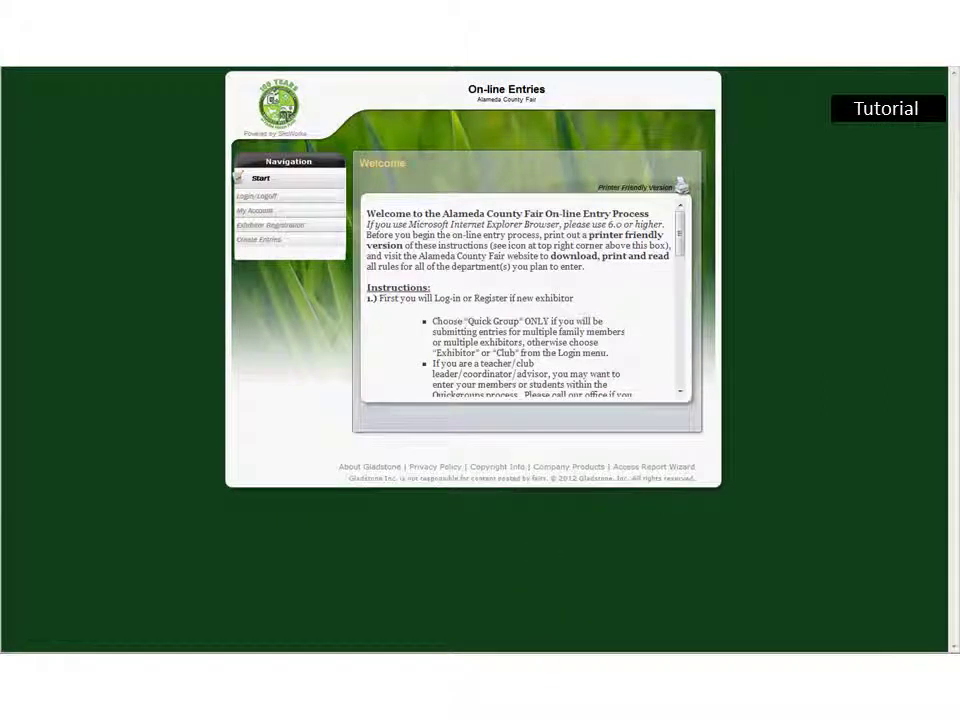
Step: Go to Login/Logoff and choose the Exhibitor login type
left_click(264, 200)
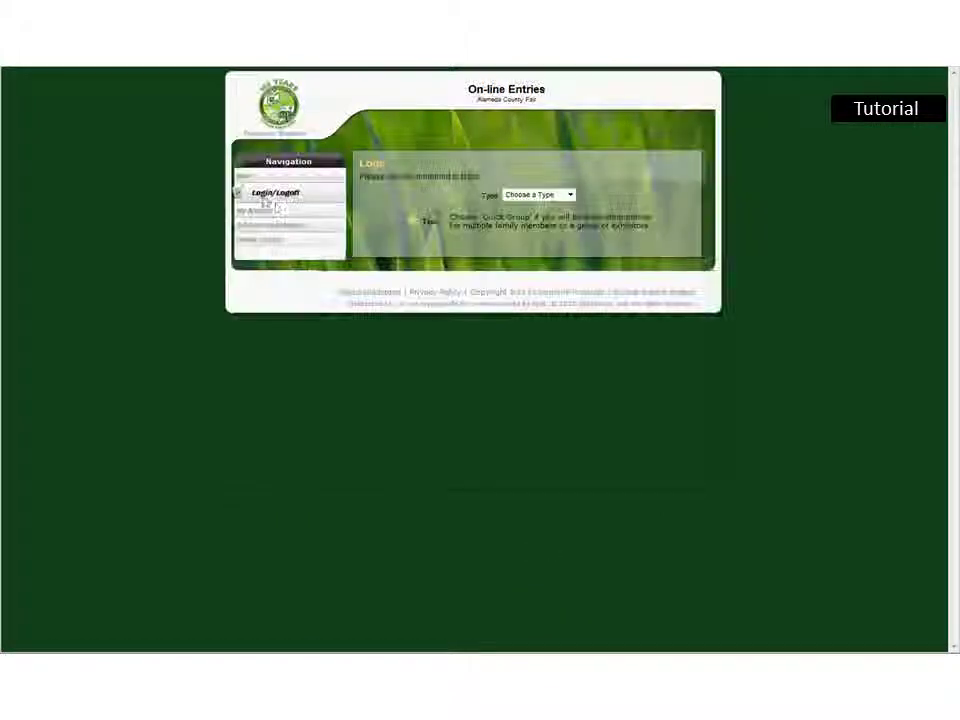
left_click(570, 196)
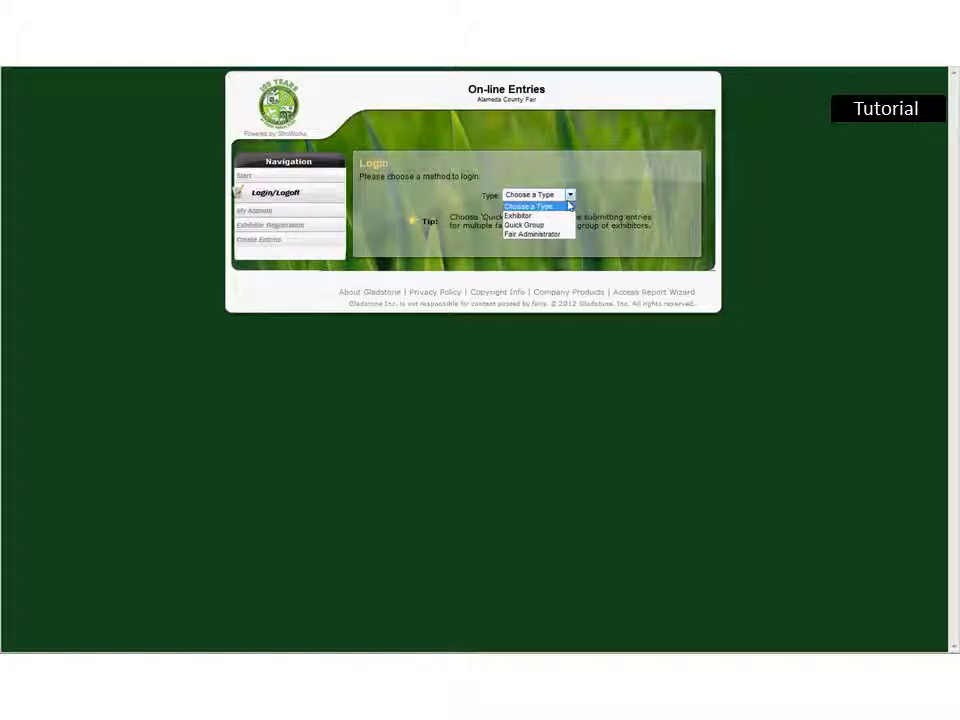
left_click(548, 220)
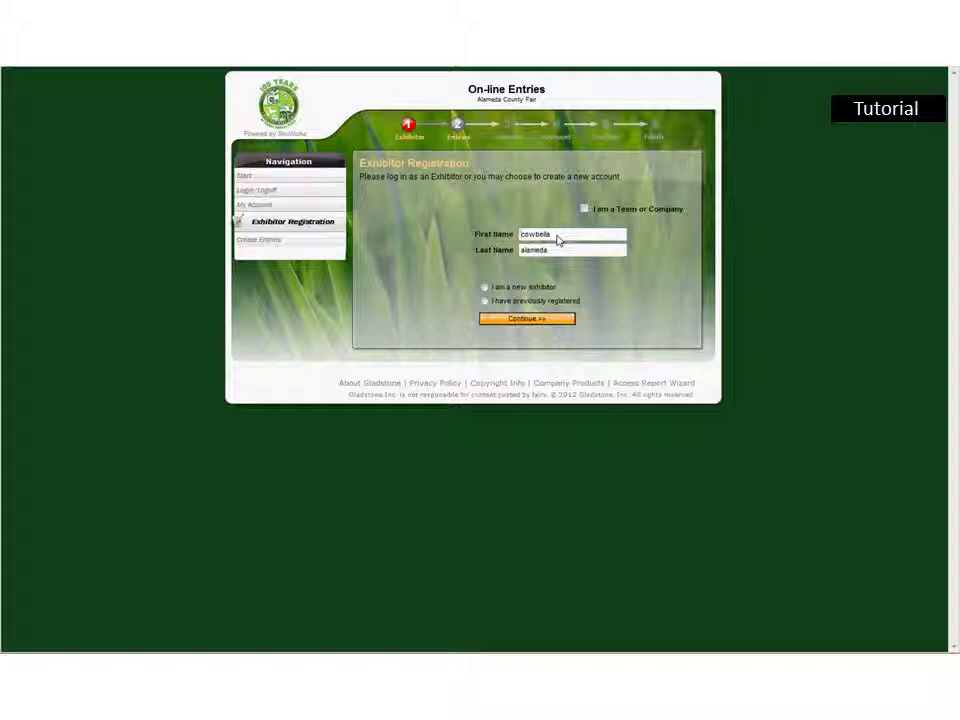
Step: Choose 'I have previously registered', enter the exhibitor's password and log in
left_click(485, 302)
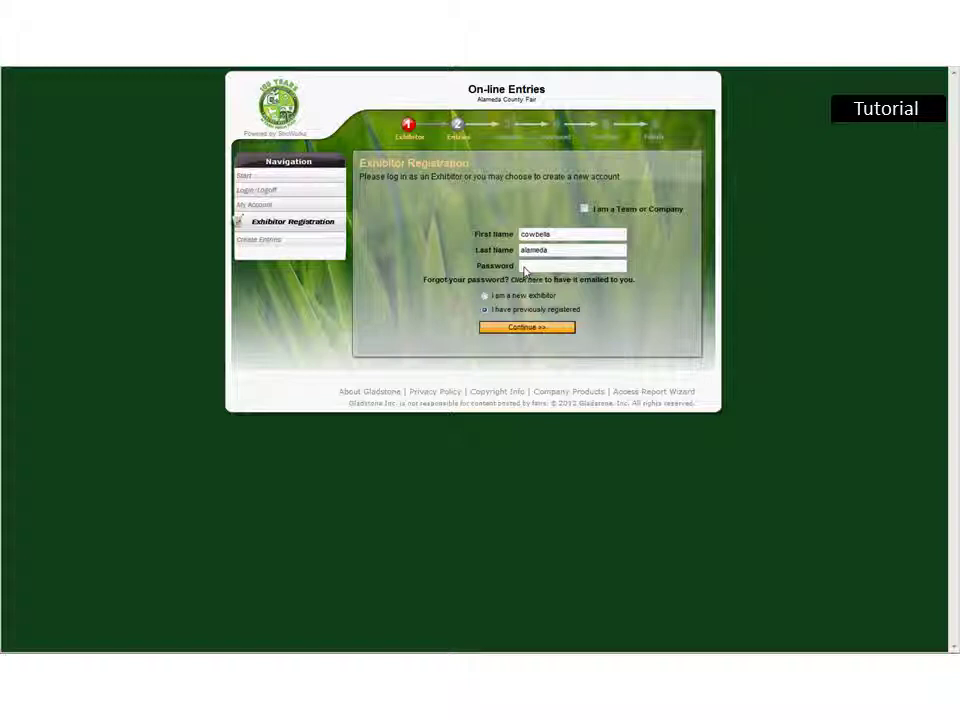
type("••")
key("Return")
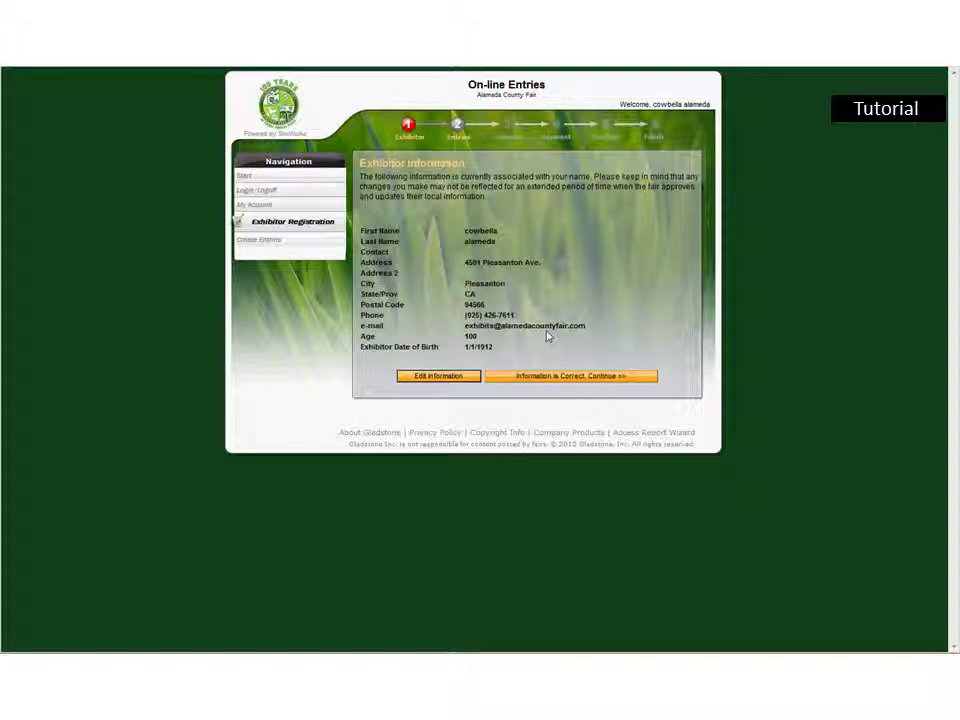
Step: Confirm the exhibitor information, start creating entries and pick the Creative Living department
left_click(589, 376)
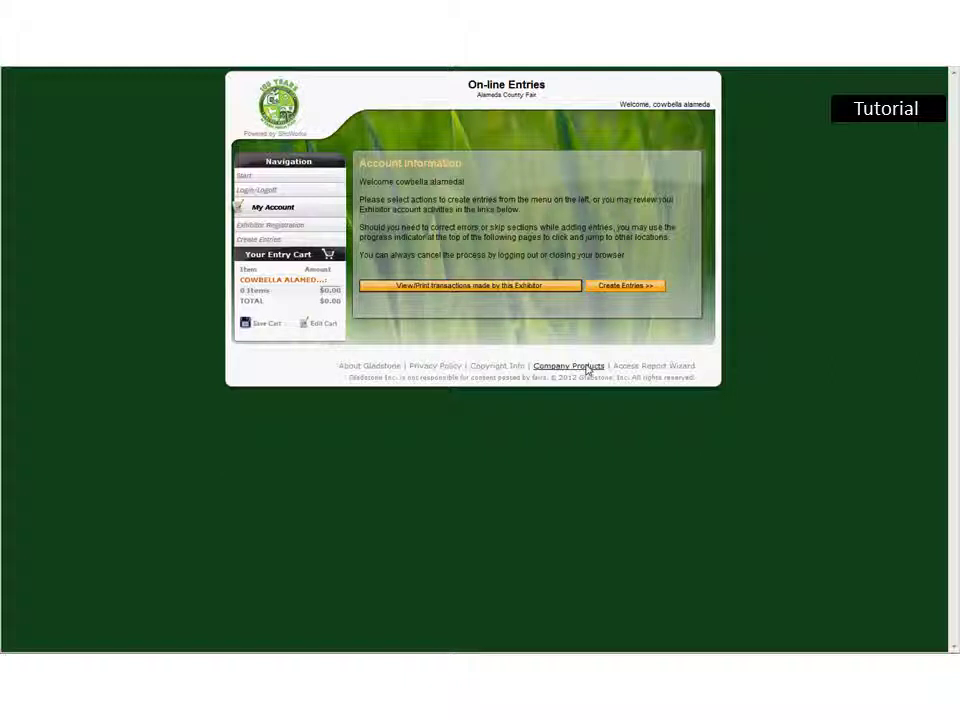
left_click(611, 288)
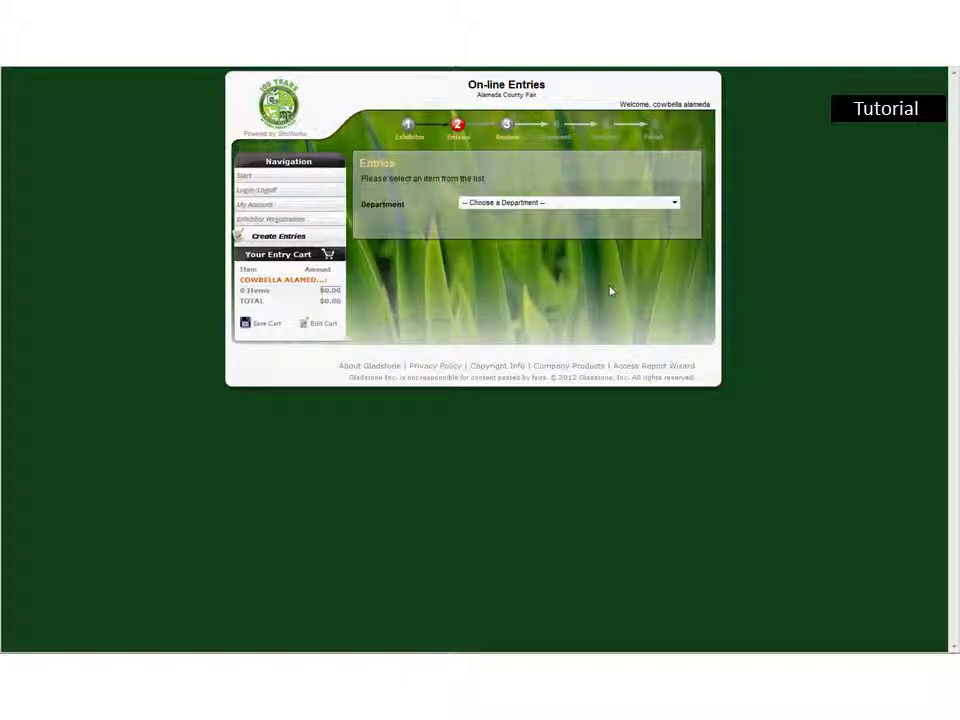
left_click(675, 203)
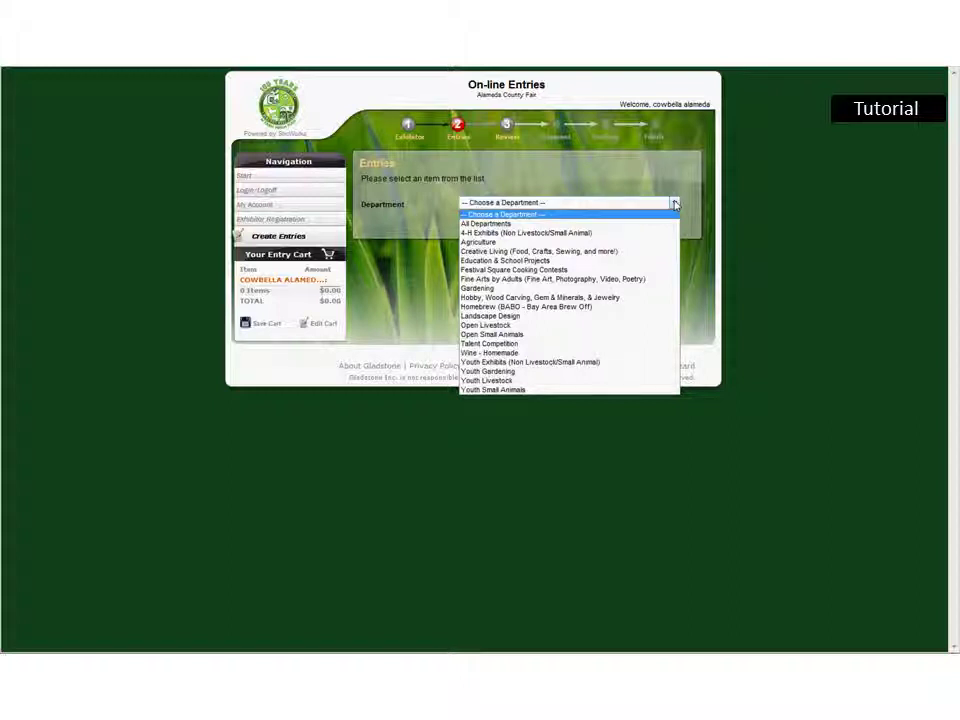
left_click(636, 253)
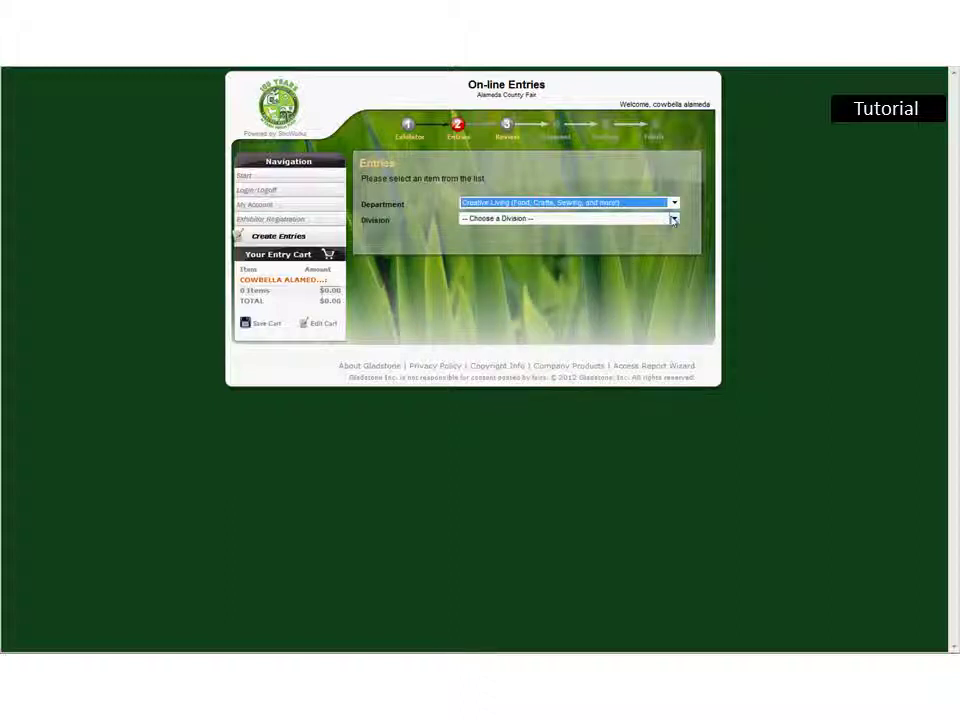
Step: Set the Division to Hand Knit Items
left_click(673, 219)
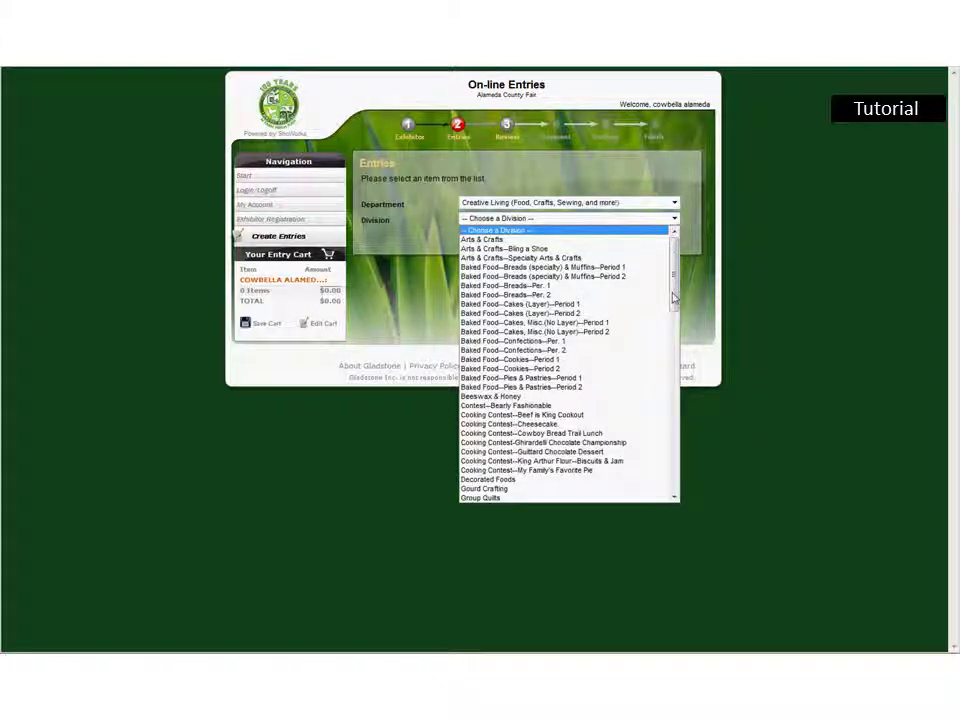
left_click(674, 498)
left_click(674, 498)
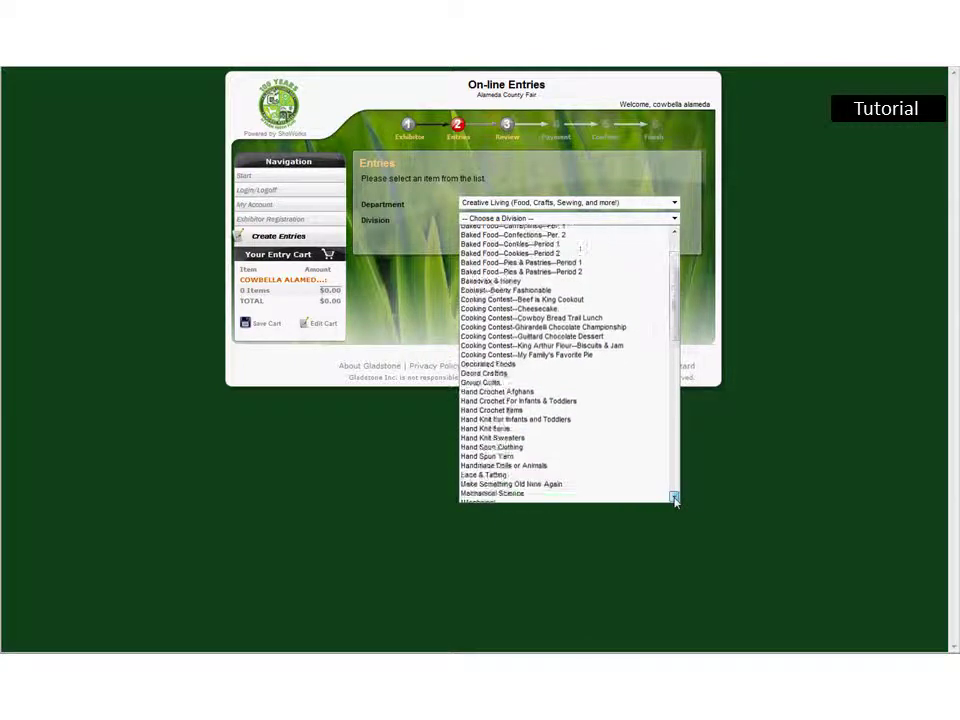
left_click(674, 498)
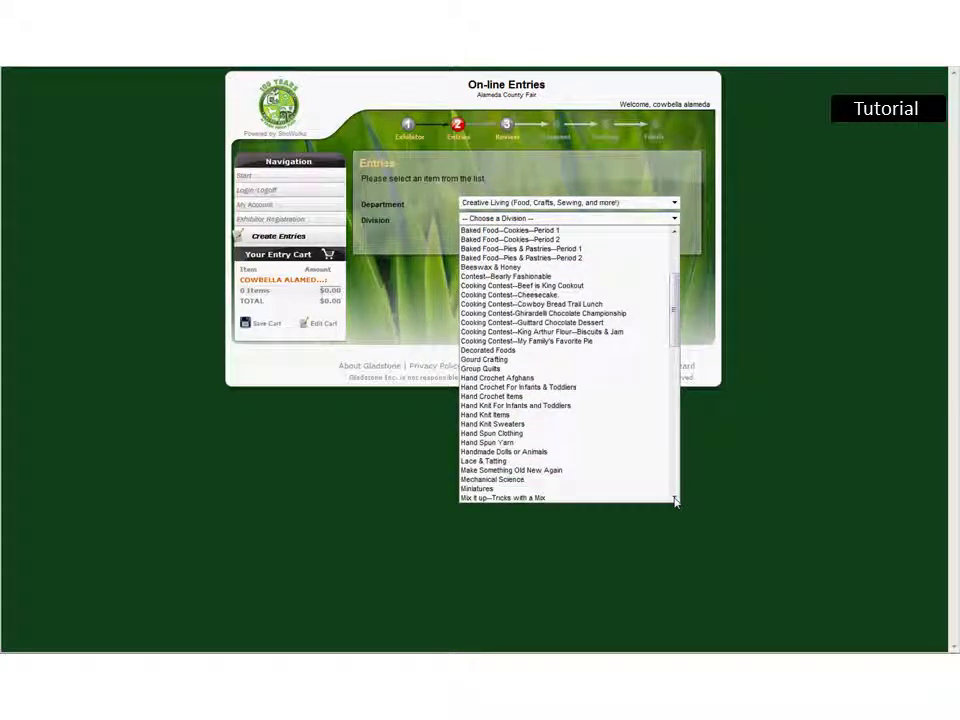
left_click(502, 418)
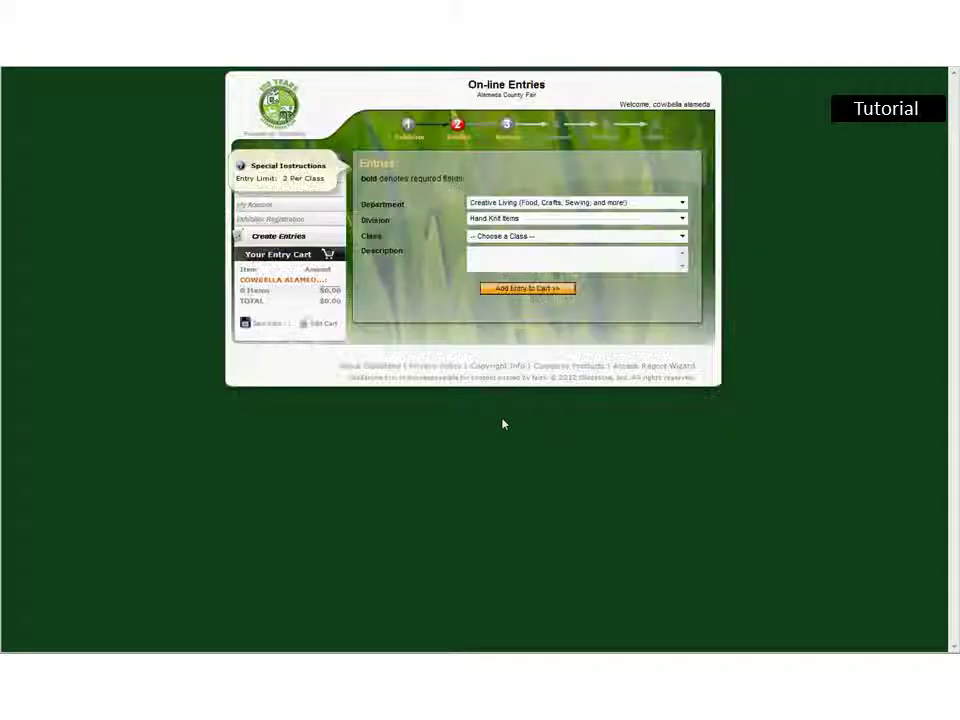
Step: Add a '03 : Socks' entry described as 'Purple socks' to the cart
left_click(682, 238)
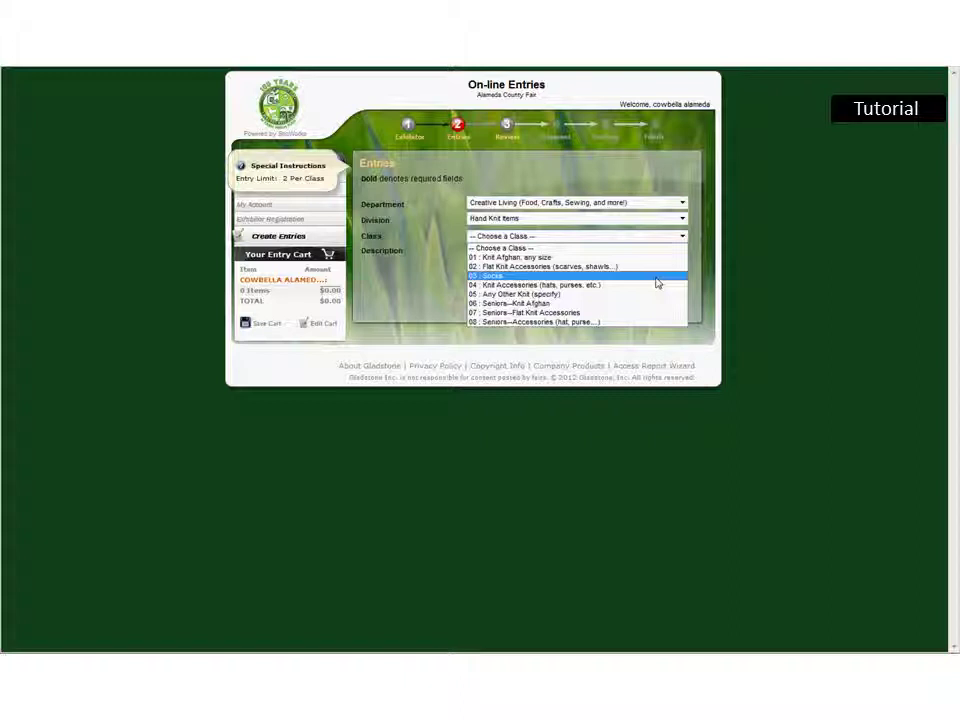
left_click(657, 277)
left_click(593, 268)
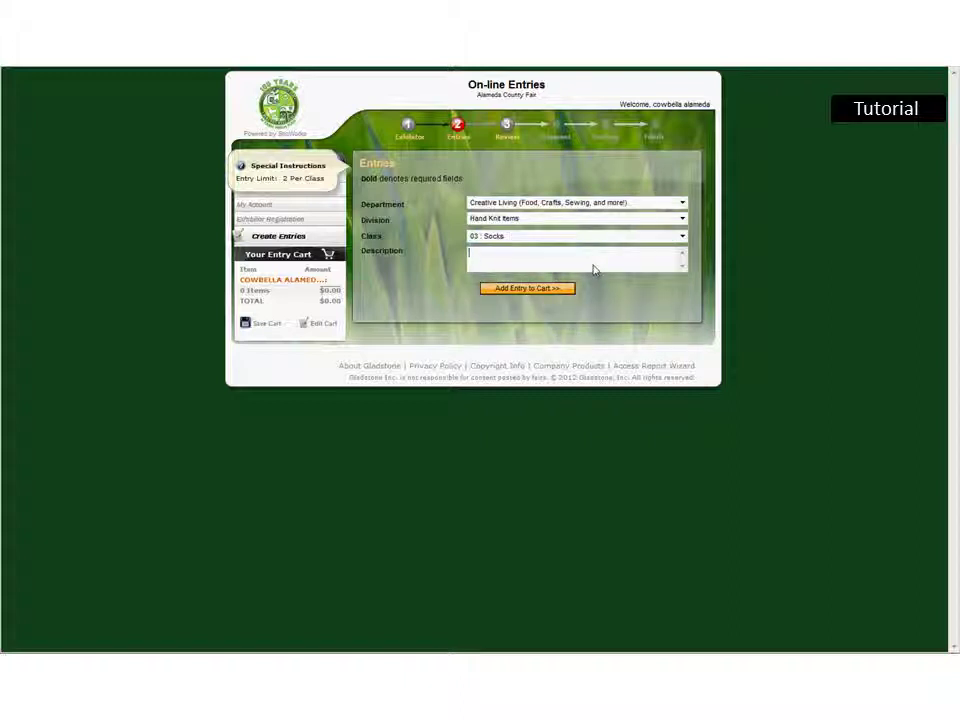
type("Purple socks")
left_click(548, 291)
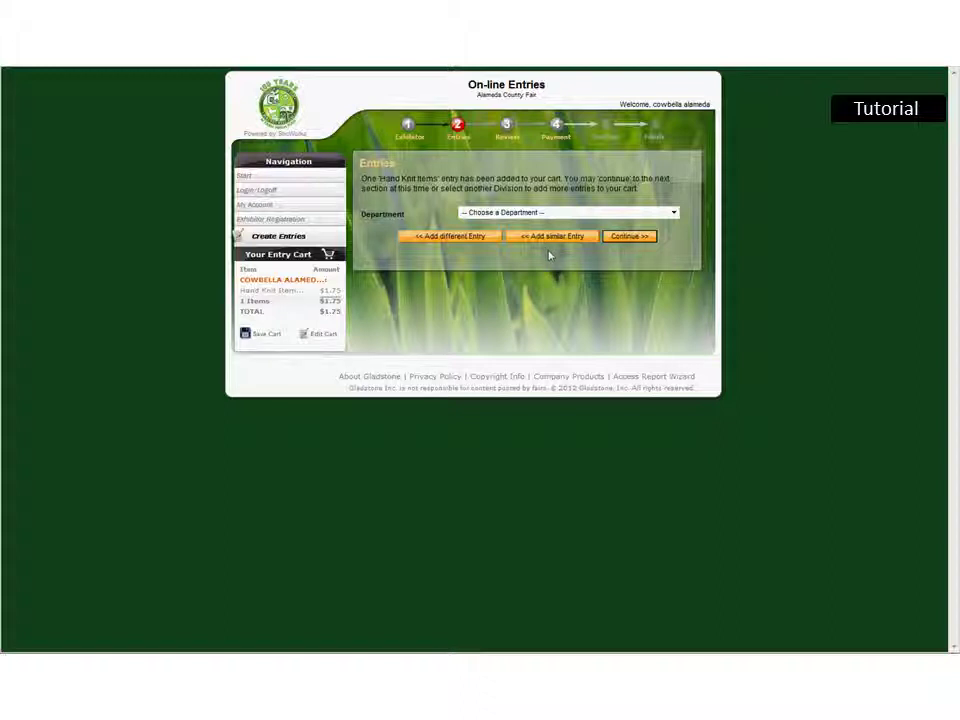
Step: Review the $1.75 one-item cart and proceed to check-out
left_click(631, 238)
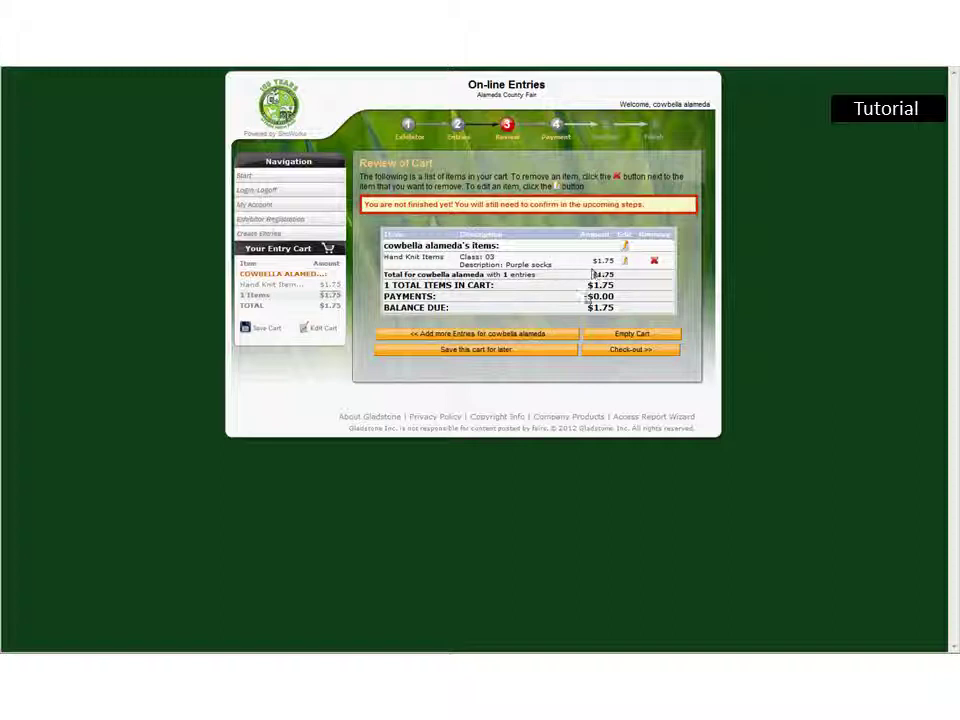
left_click(631, 350)
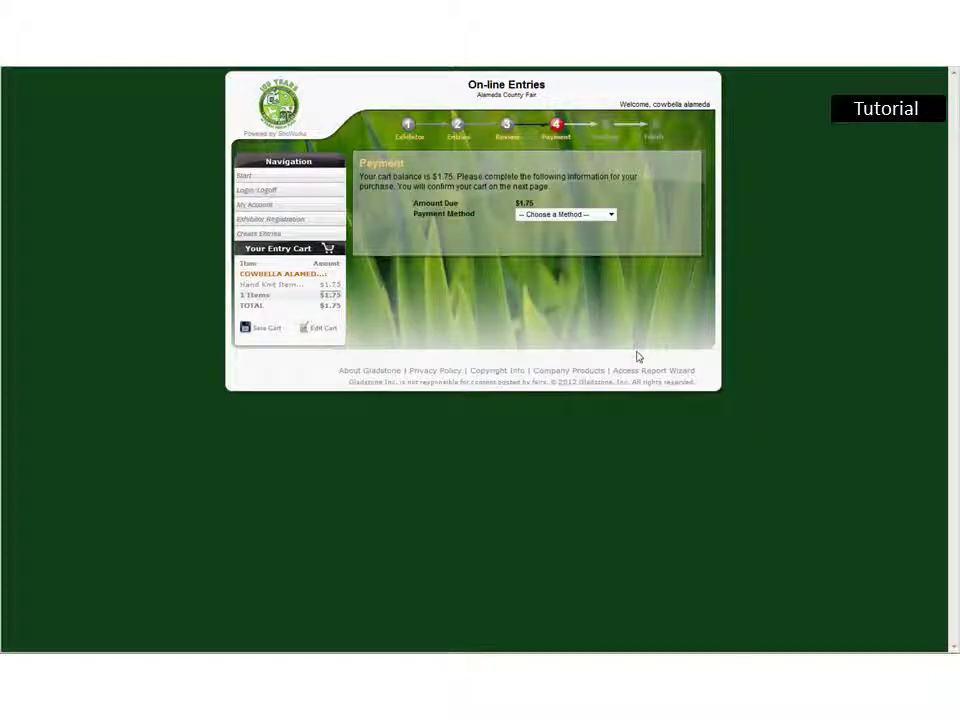
Step: Choose Visa from the Payment Method dropdown to show the card and billing fields
left_click(610, 215)
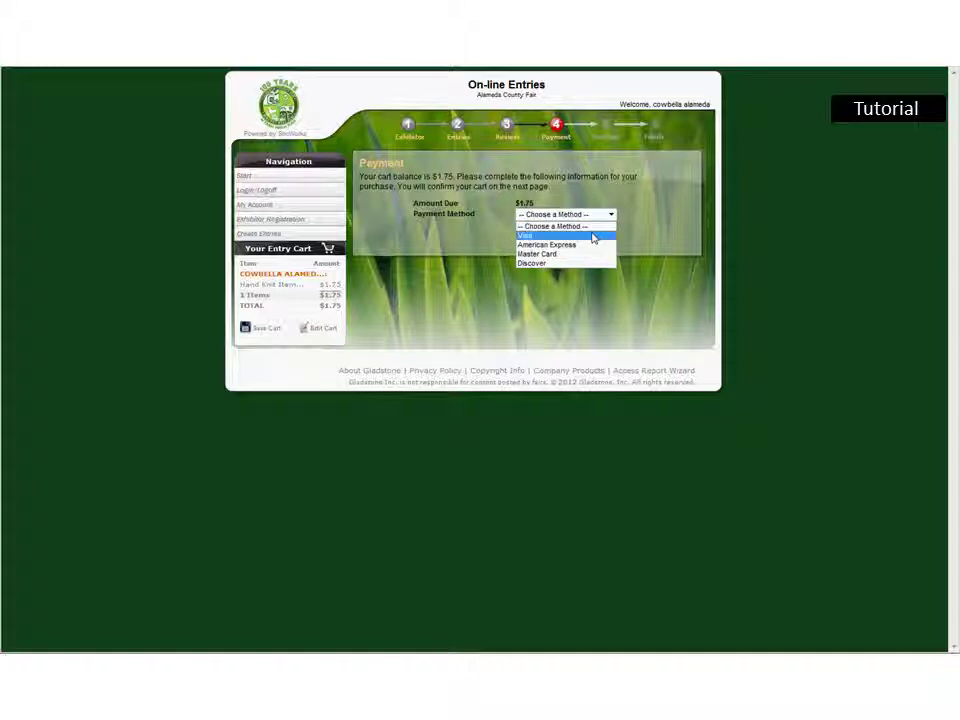
left_click(593, 236)
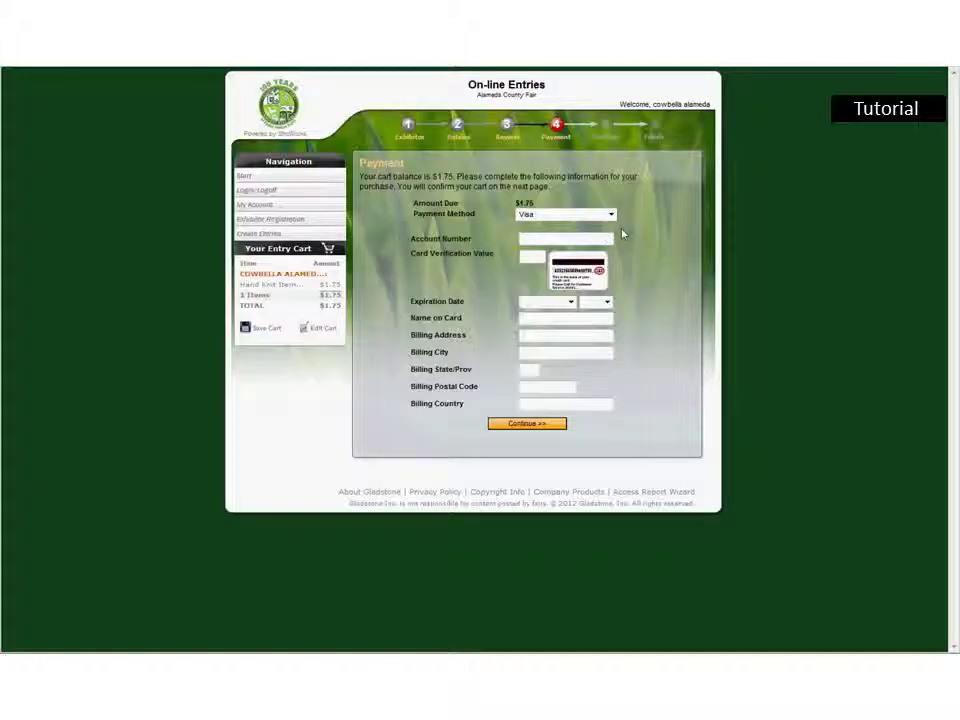